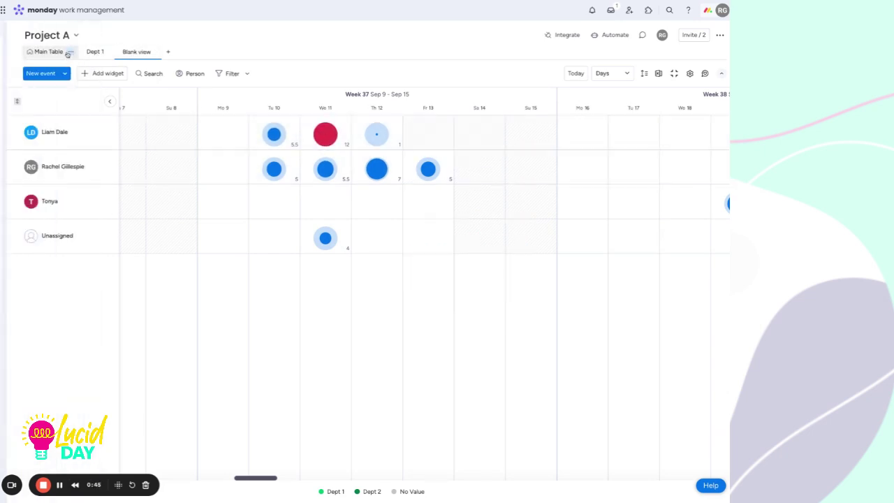
Show Project A's Main Table, where Checklist 2 totals 30 Est Hours and Checklist 3 totals 12.5
left_click(52, 55)
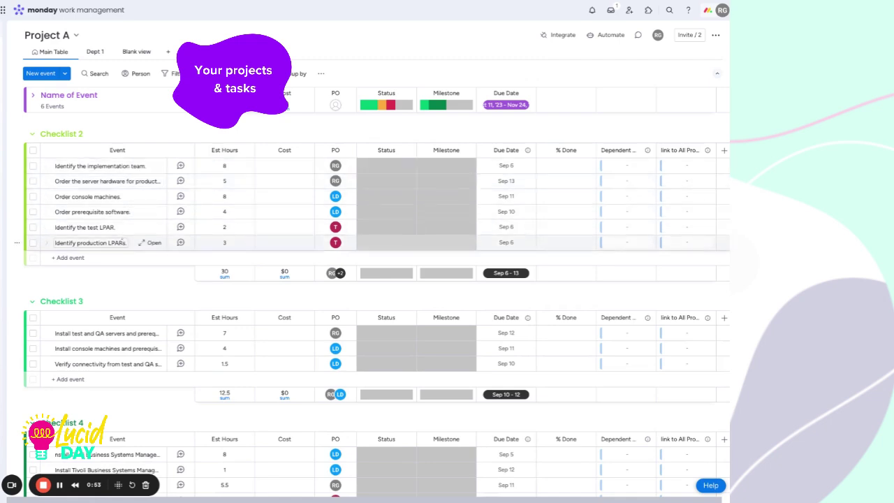
mouse_move(338, 164)
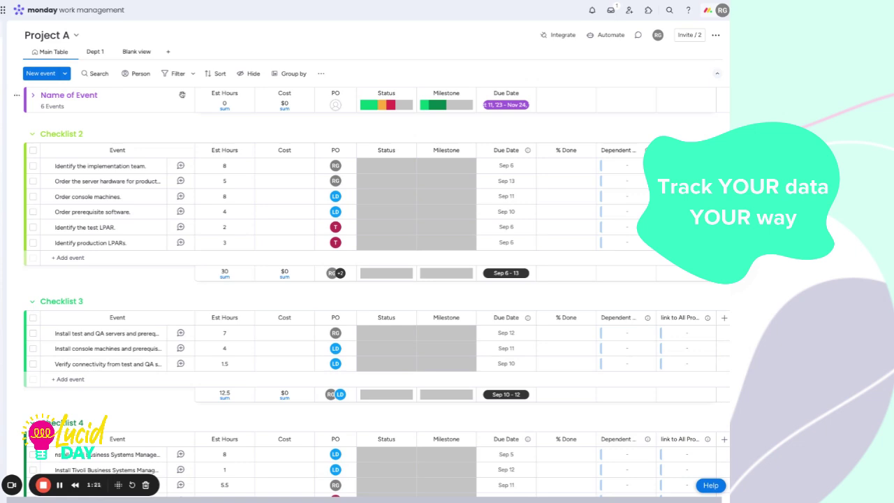
Return to the Blank view workload timeline and pan to Week 37 (Sep 9–15), keeping the day scale
left_click(133, 56)
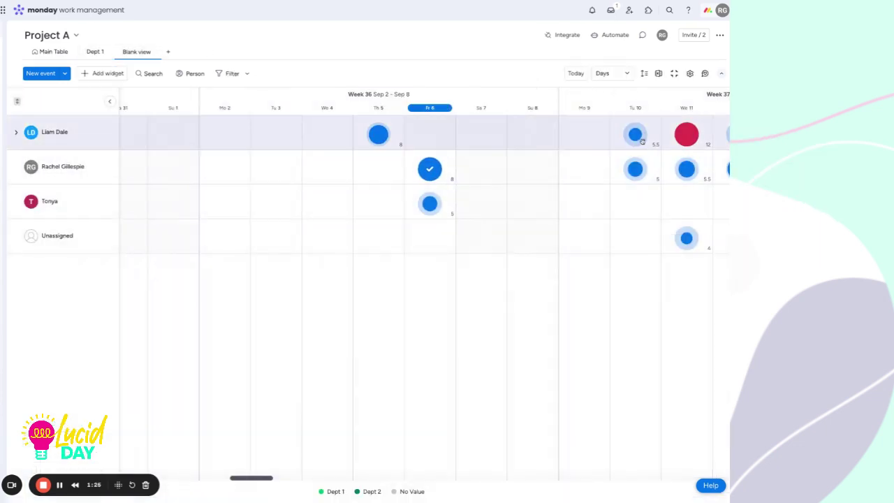
left_click_drag(610, 168, 148, 154)
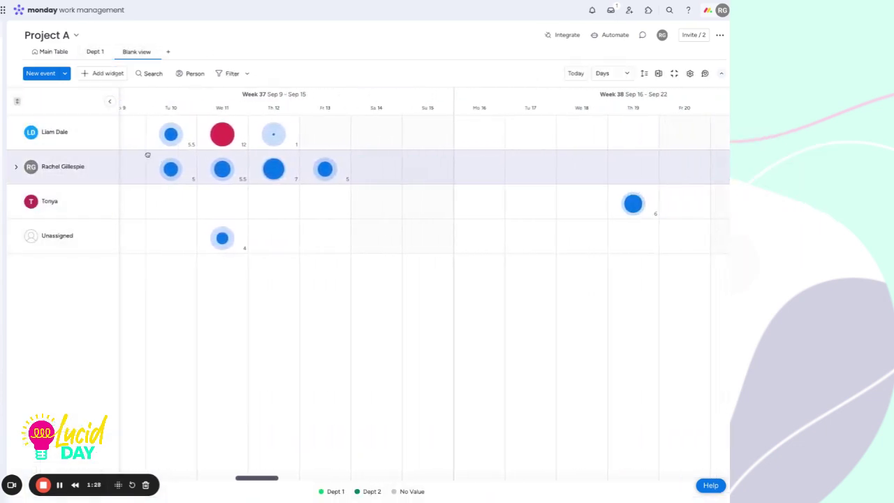
left_click(614, 74)
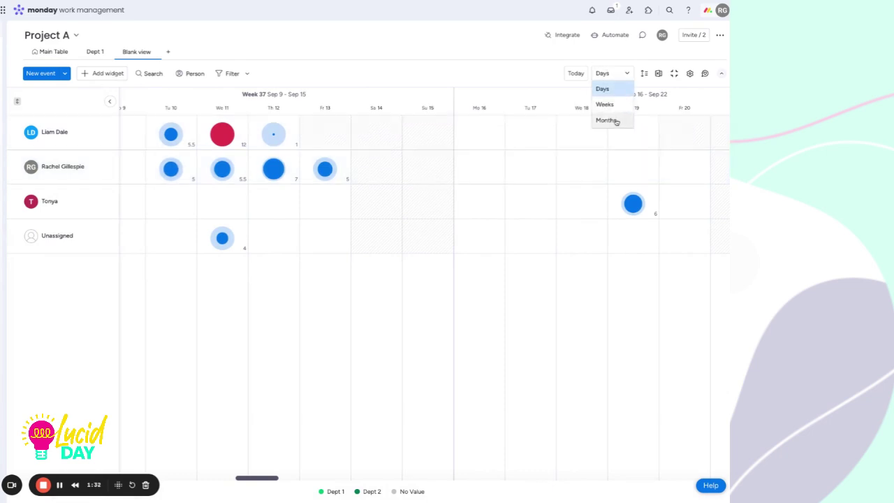
left_click(308, 70)
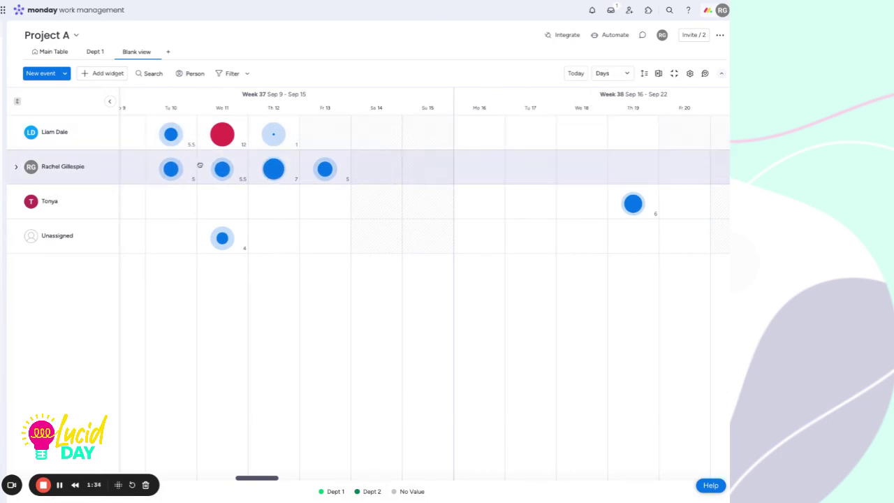
scroll(200, 165, "left", 3)
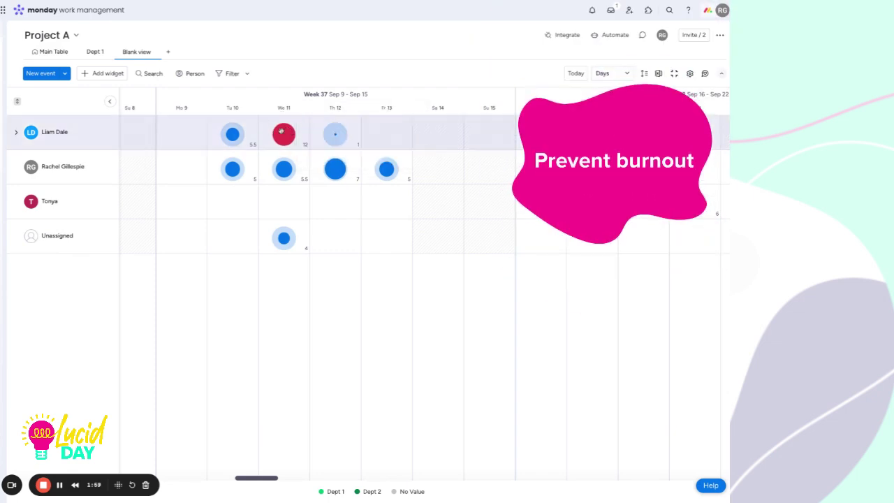
Expand the overloaded member's row and inspect the Install console and Order console machines task cards
mouse_move(285, 139)
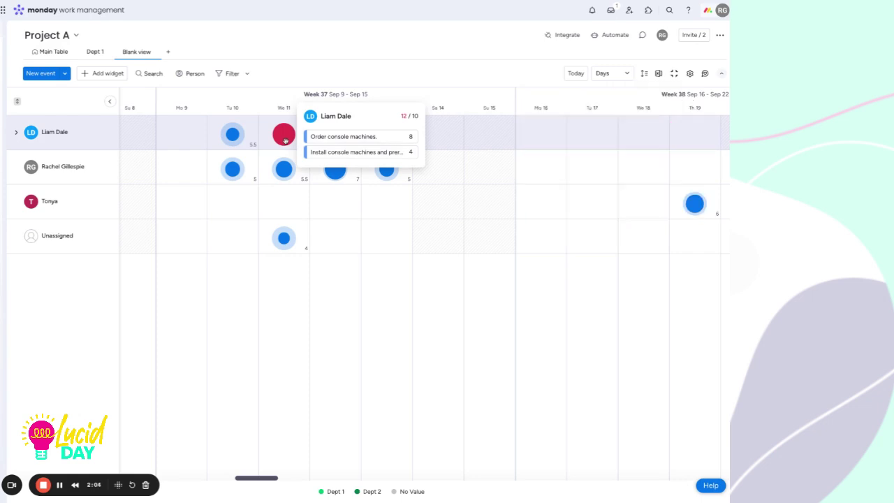
left_click(284, 135)
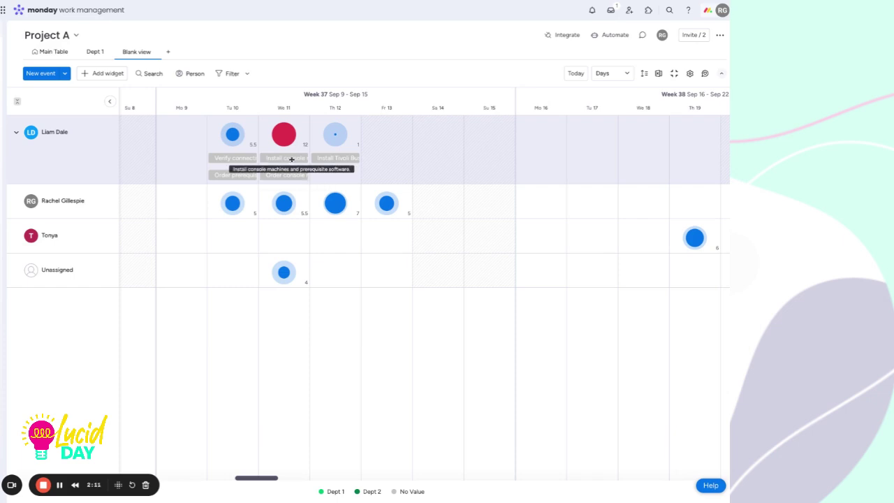
left_click(291, 160)
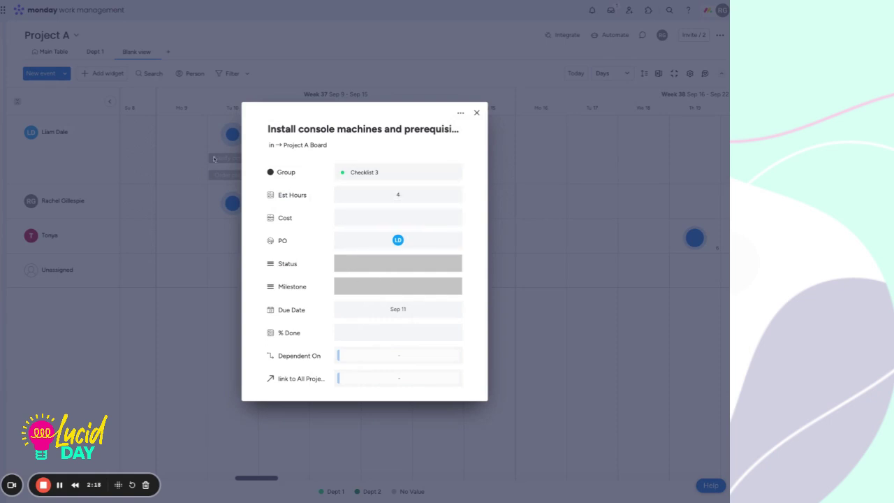
left_click(195, 177)
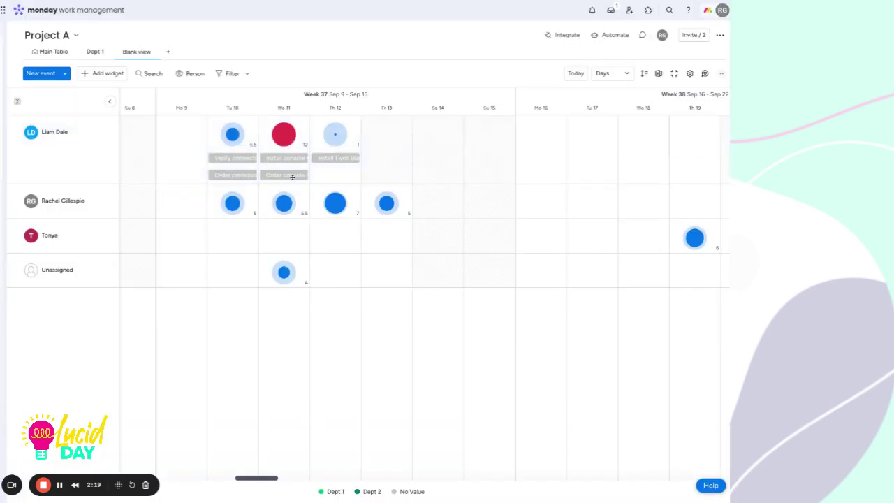
left_click(291, 176)
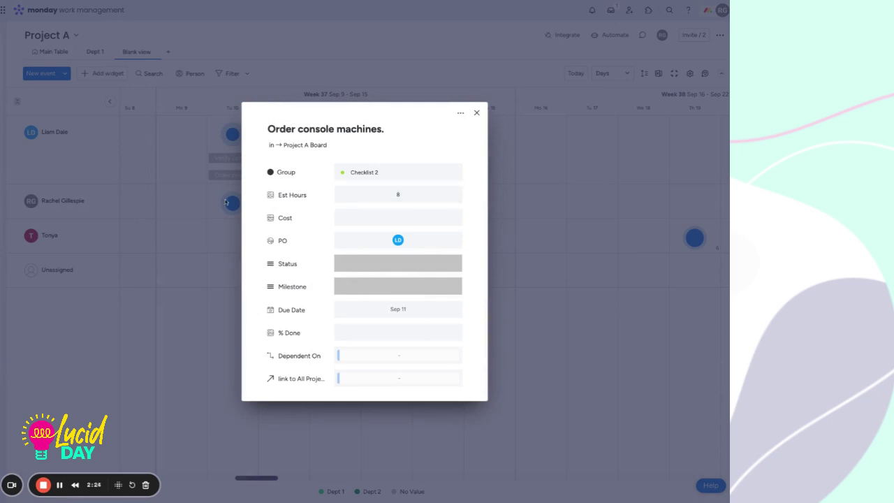
left_click(177, 177)
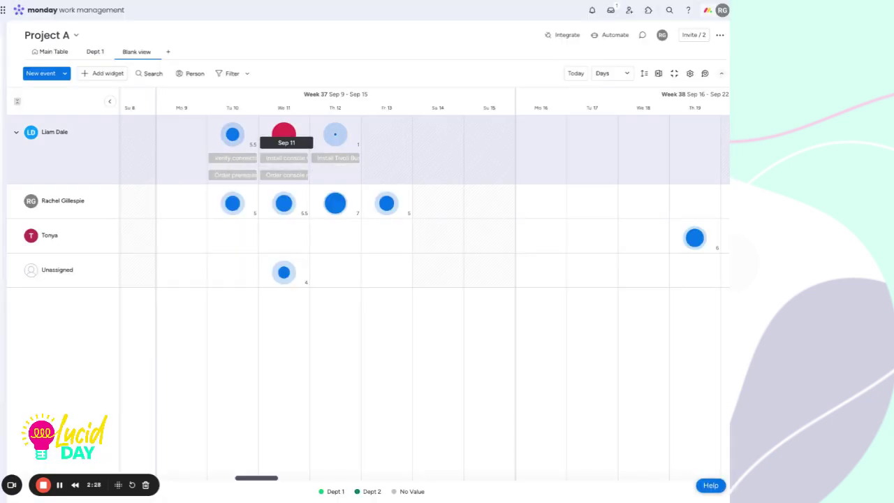
Move the 4-hour Install console task from Sep 11 to Monday Sep 16 and confirm its due date
left_click_drag(286, 160, 560, 158)
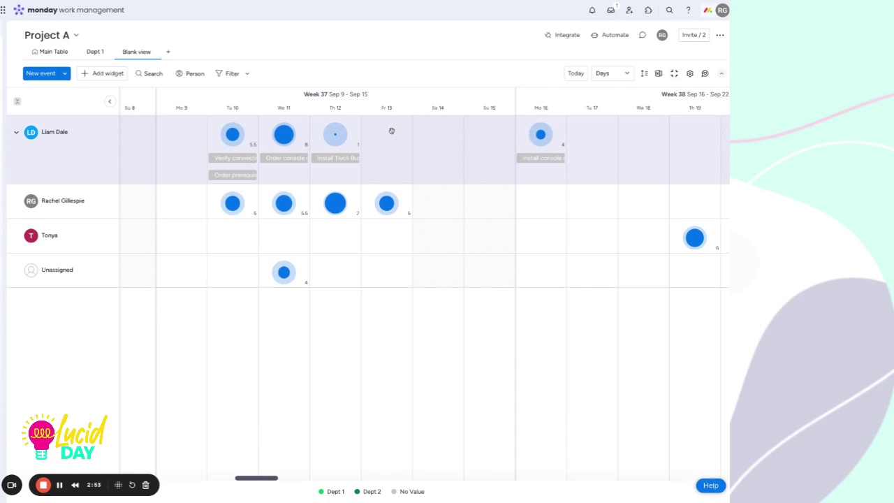
left_click_drag(558, 160, 393, 153)
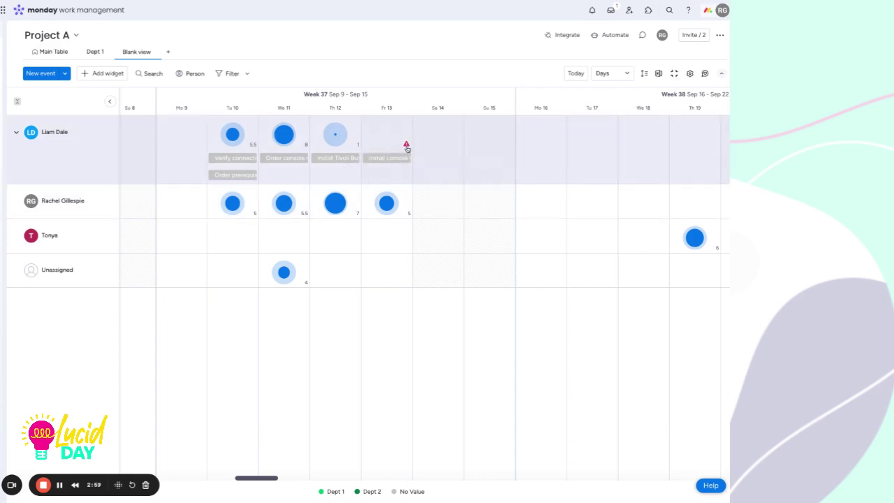
mouse_move(406, 147)
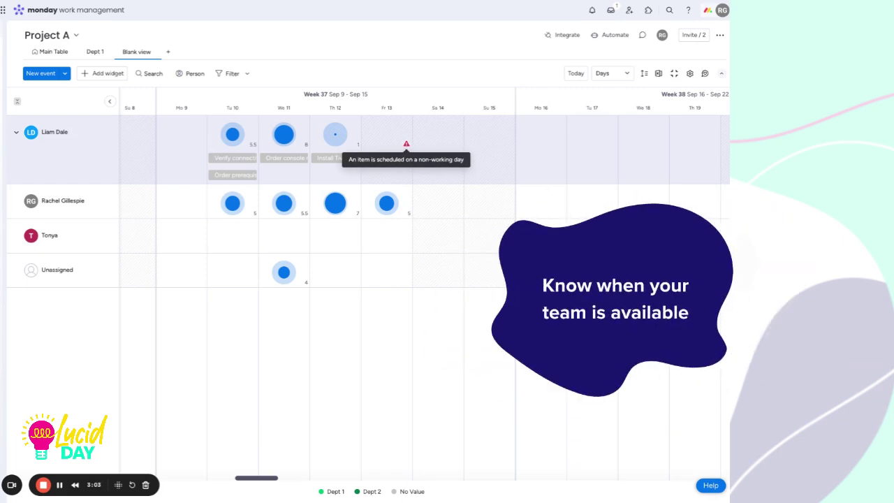
left_click_drag(385, 158, 539, 159)
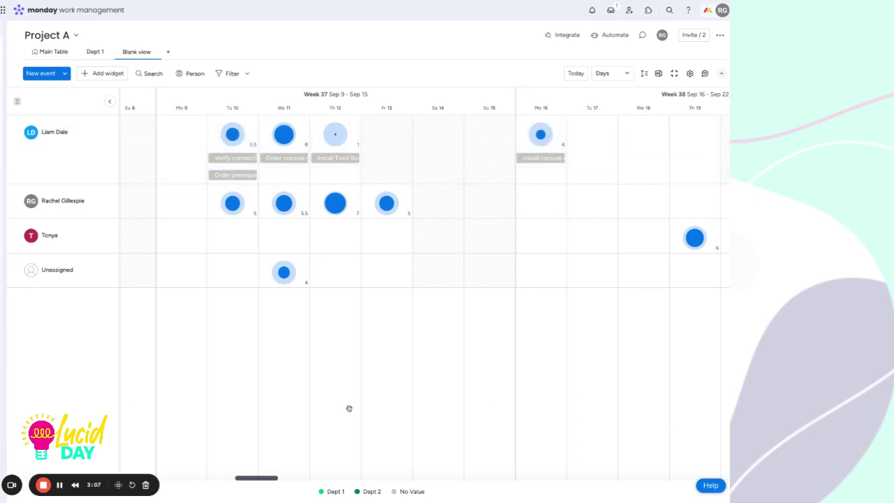
left_click(529, 160)
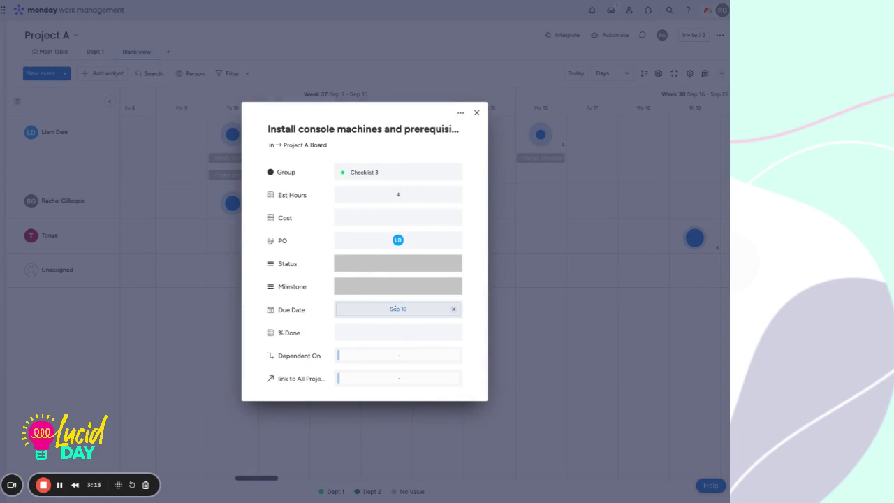
left_click(476, 113)
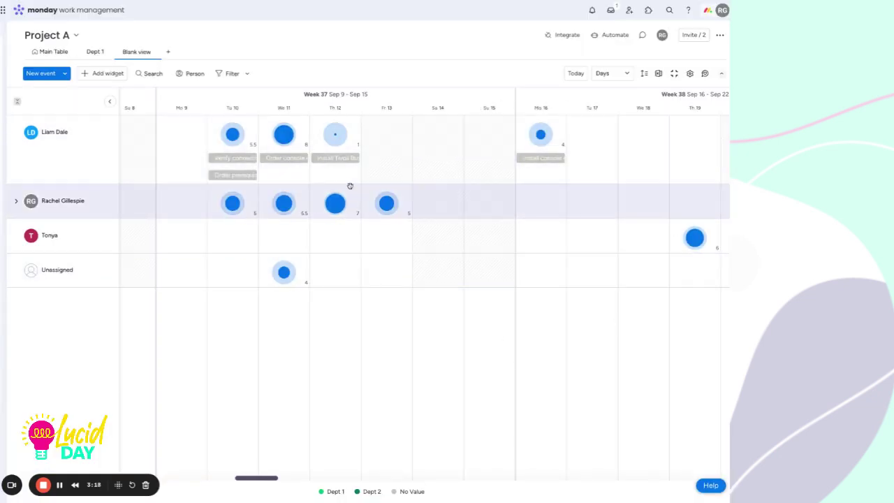
Move the Monday Sep 16 task onto Thursday Sep 12
mouse_move(537, 138)
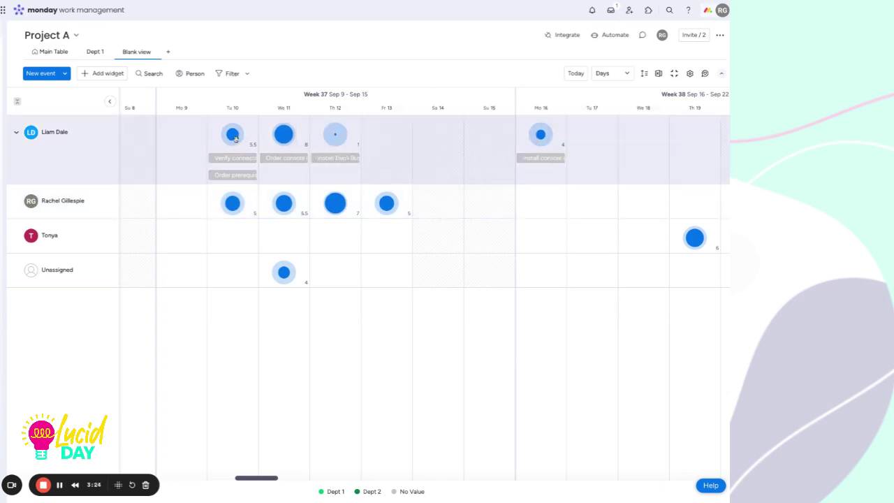
mouse_move(233, 137)
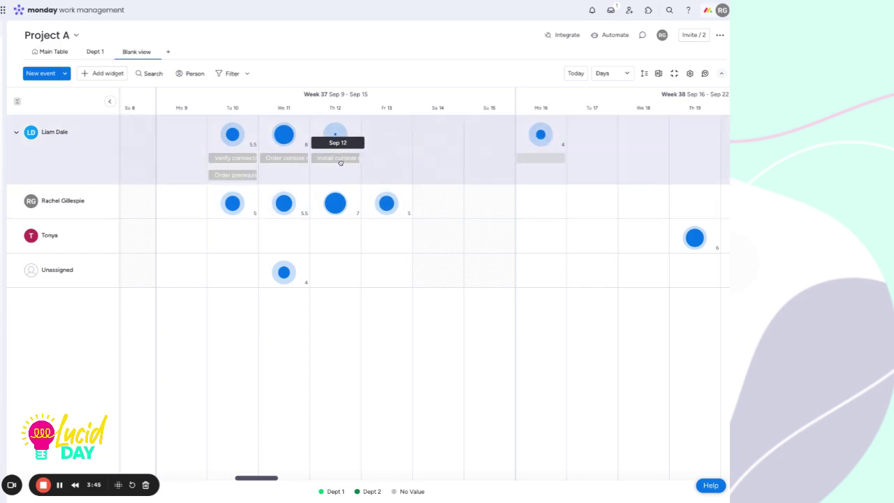
left_click_drag(340, 162, 339, 159)
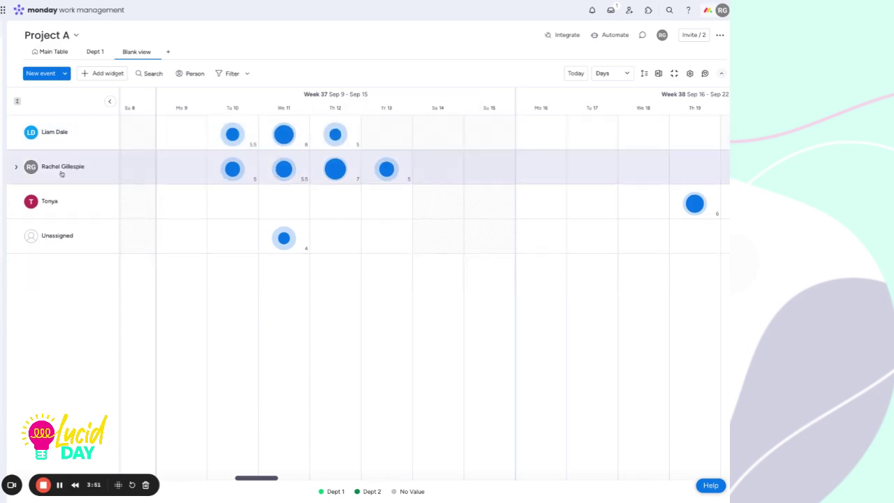
Expand the first person's row and shift tasks between Sep 11 and Sep 12, giving 5.5, 8 and 5 hours across Sep 10–12
left_click_drag(211, 202, 499, 203)
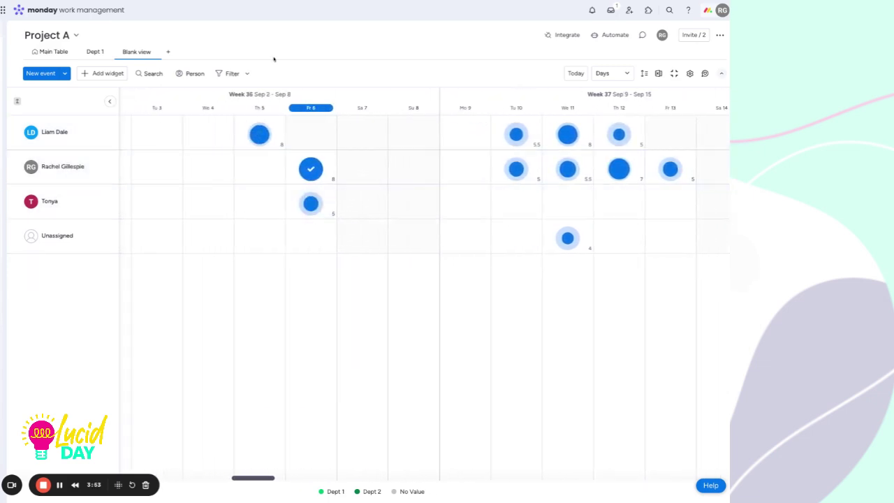
mouse_move(309, 172)
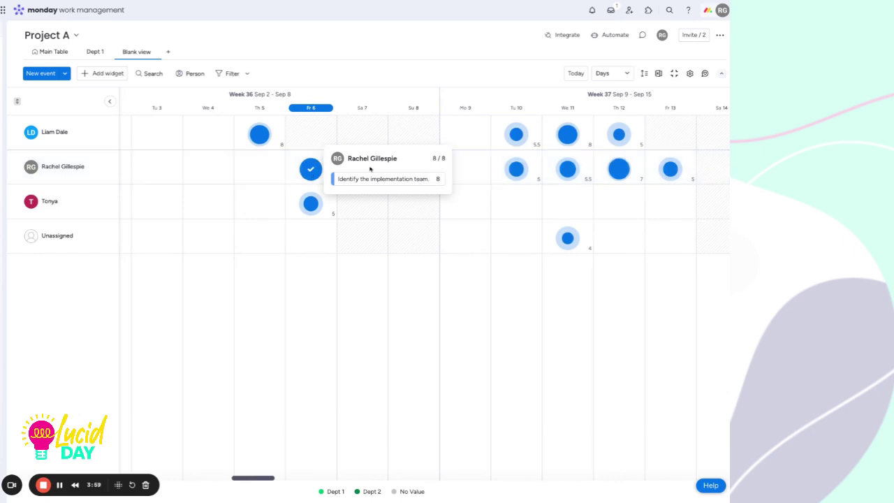
left_click_drag(630, 209, 326, 263)
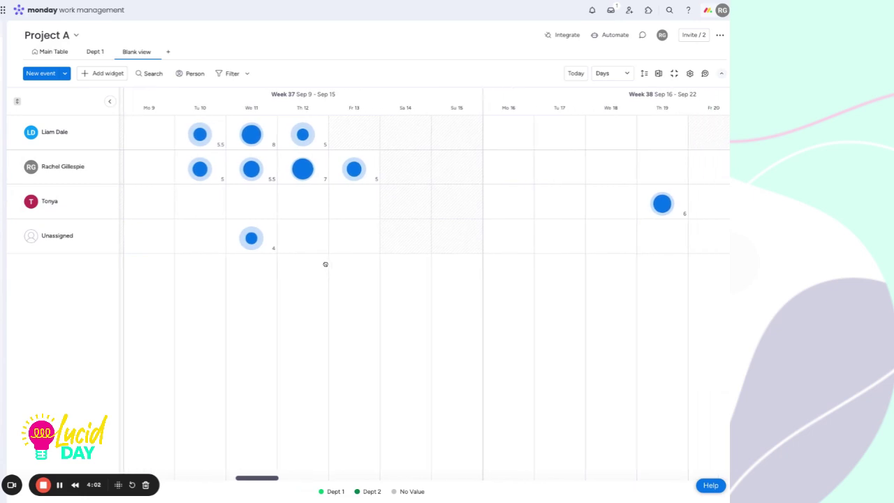
left_click(301, 134)
left_click_drag(314, 176, 300, 160)
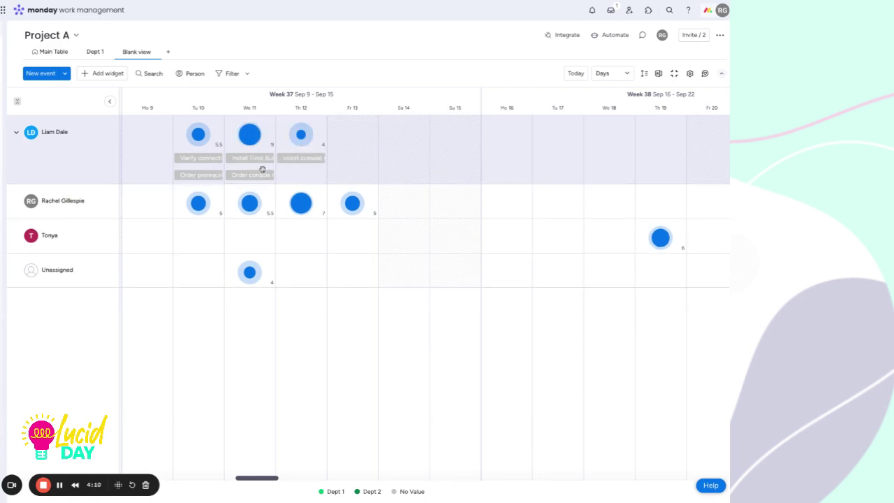
mouse_move(250, 175)
left_mouse_down()
mouse_move(288, 180)
mouse_move(250, 173)
left_mouse_up()
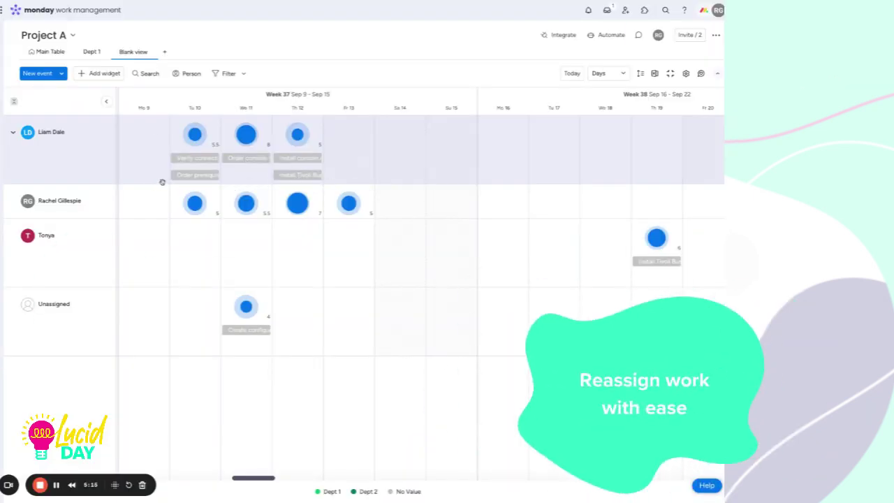
Replace the Order prerequisite software task's PO assignee with the third team member
left_click(209, 175)
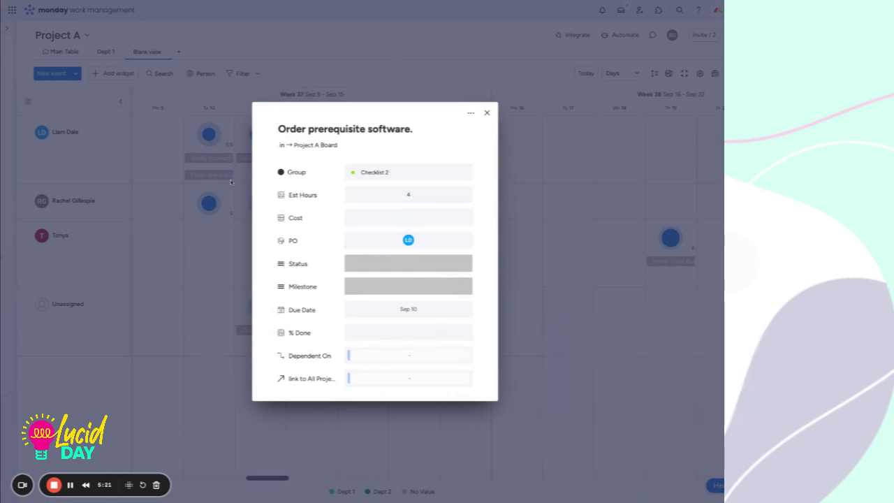
left_click(371, 242)
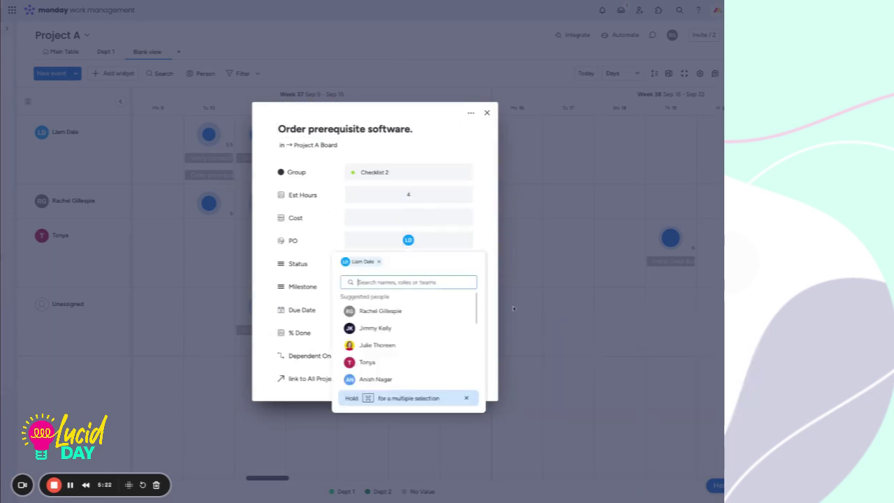
left_click(378, 261)
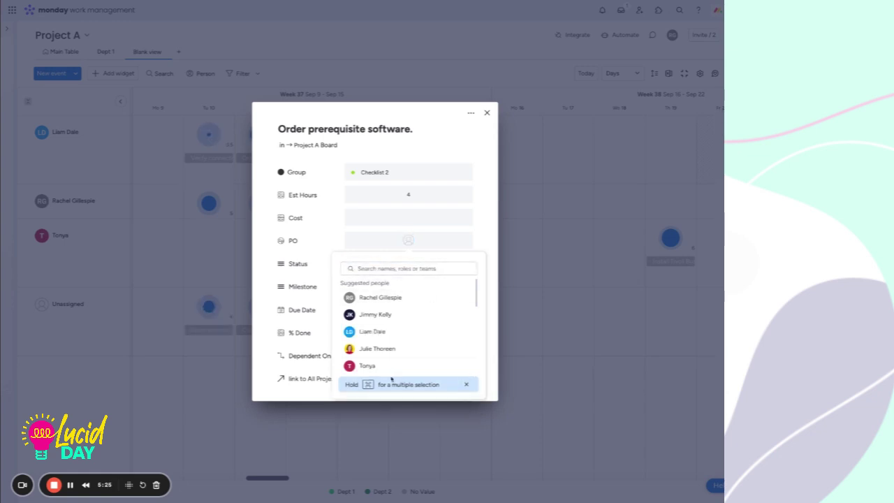
left_click(371, 369)
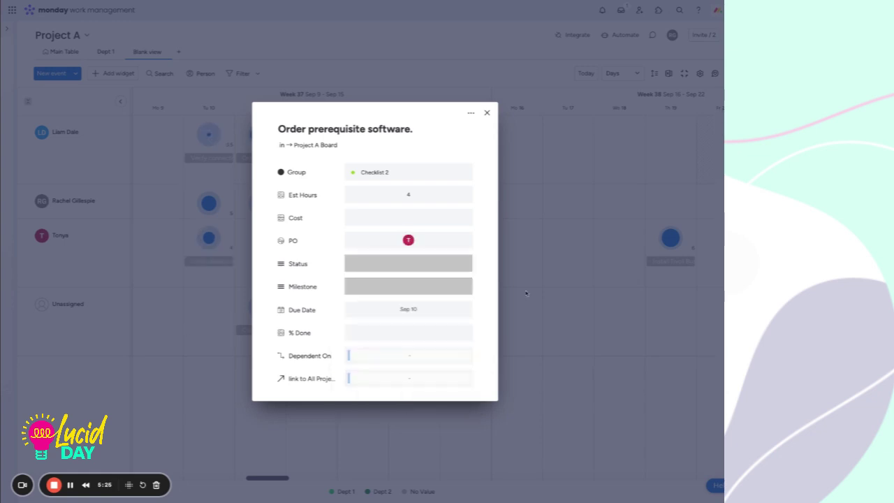
left_click(487, 112)
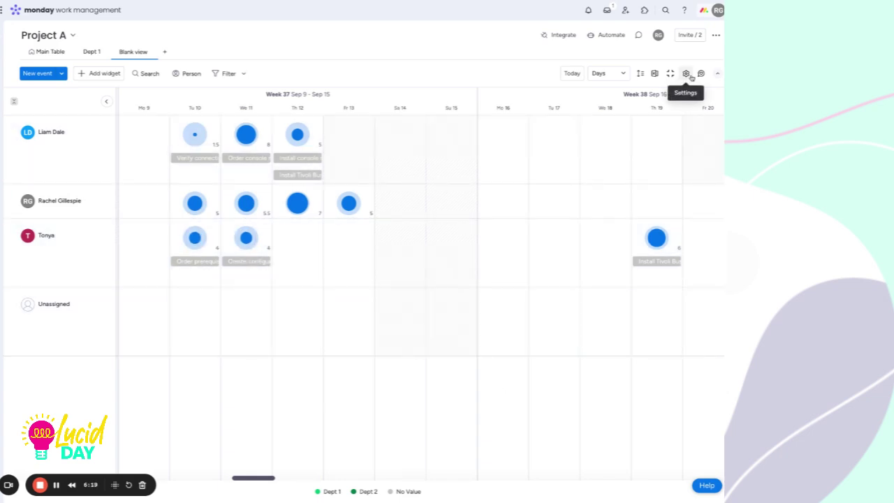
Open Widget Settings and expand Resource type, Effort and Capacity: Est Hours effort, split assignees, custom weekly capacity
left_click(686, 74)
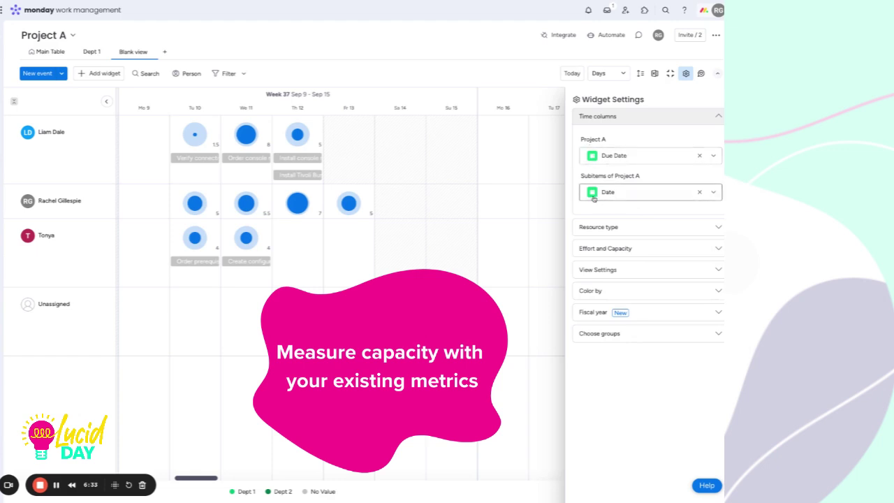
left_click(617, 227)
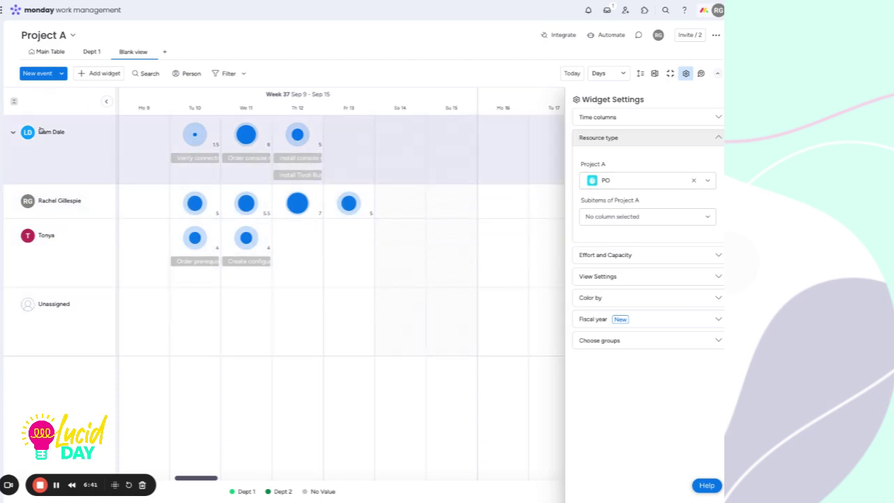
left_click(106, 101)
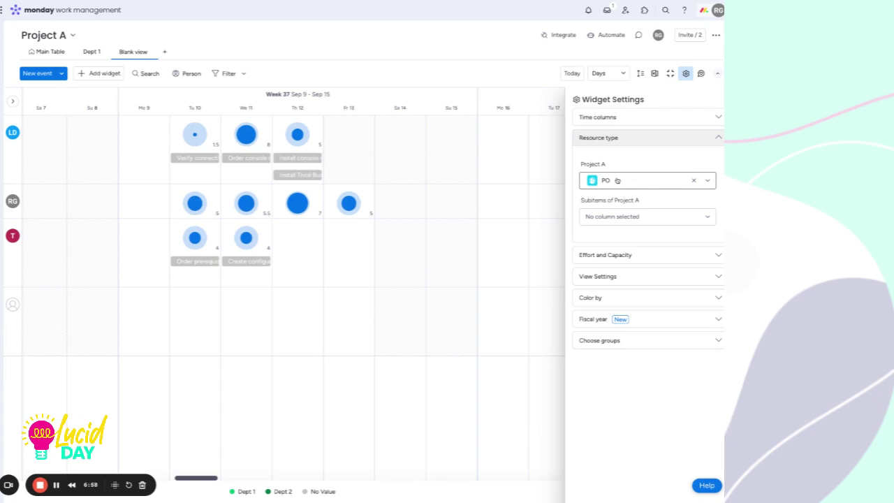
left_click(611, 118)
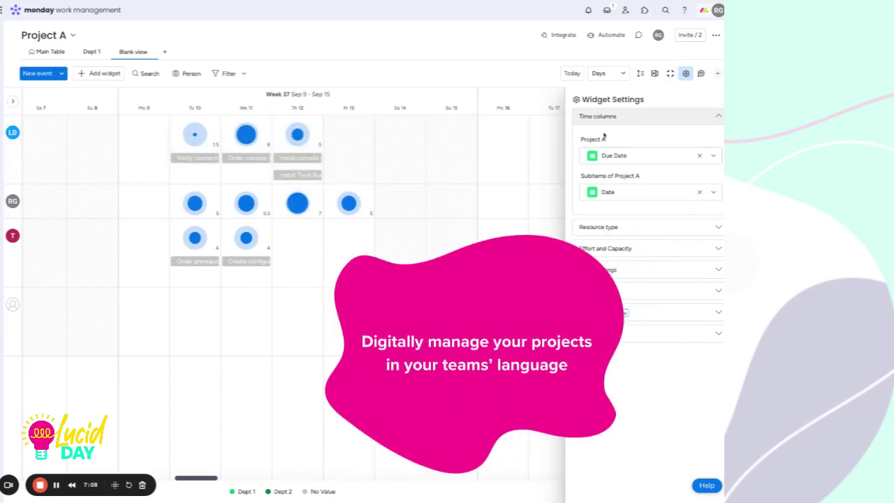
left_click(685, 115)
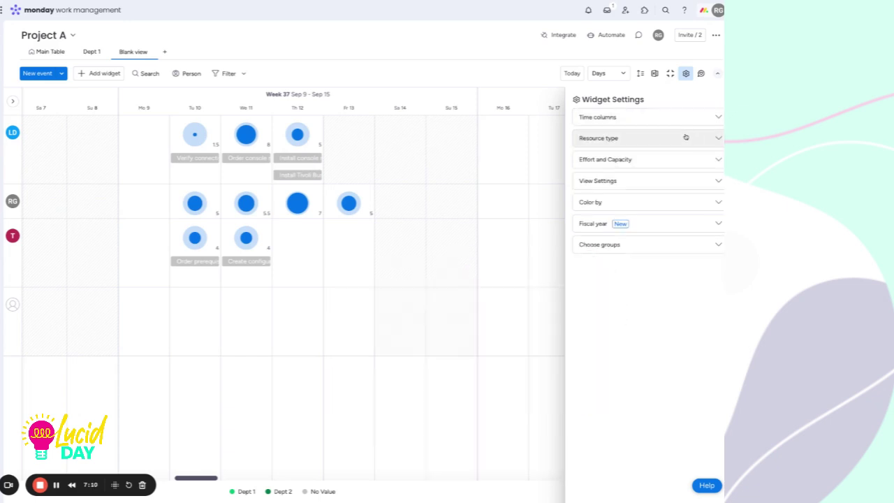
left_click(684, 137)
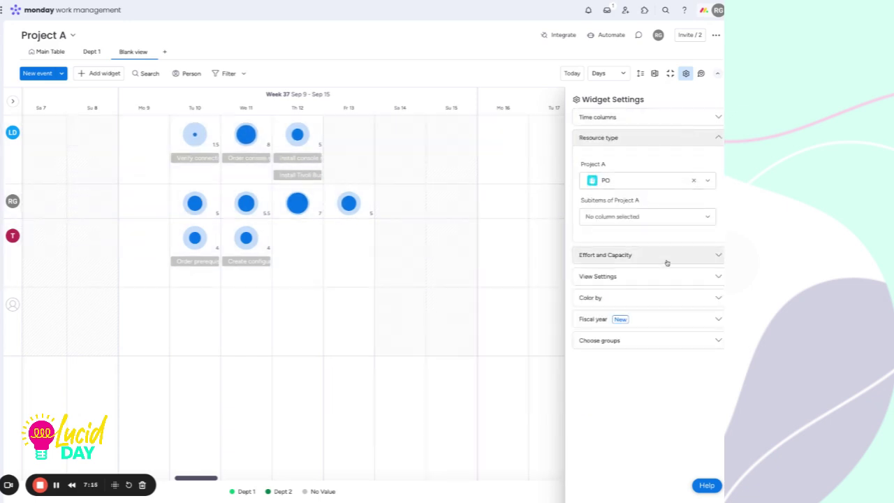
left_click(664, 257)
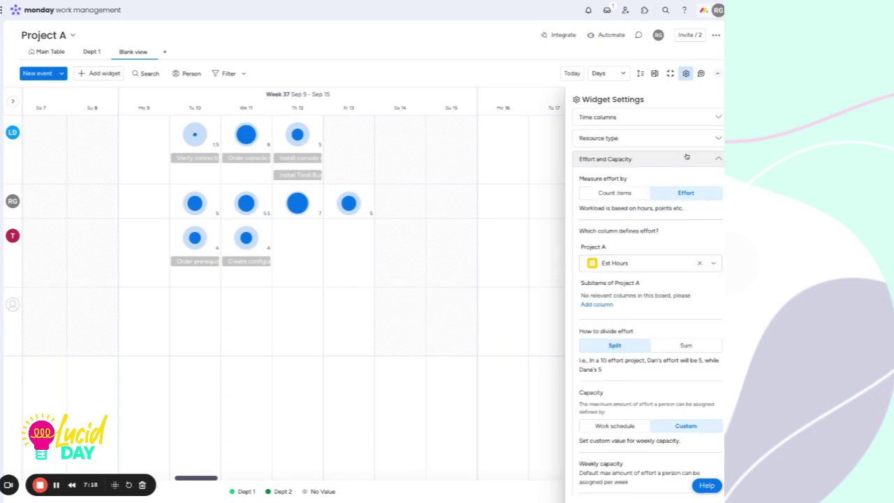
left_click(605, 199)
left_click(614, 199)
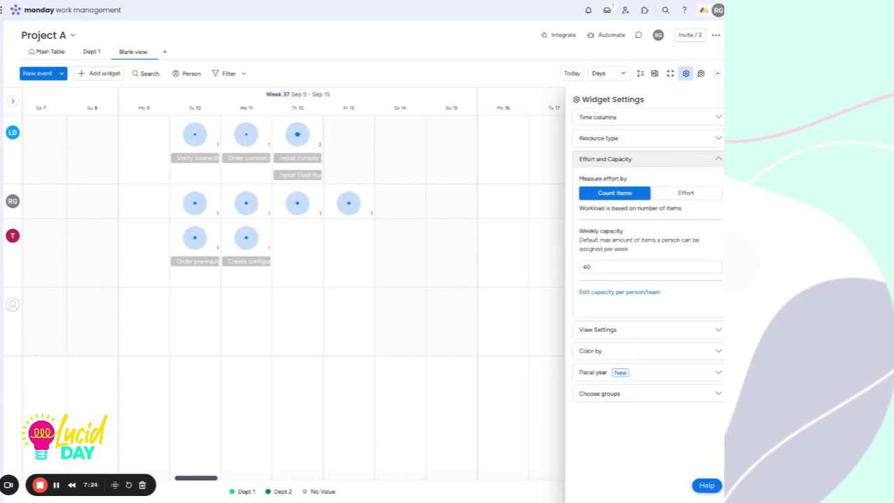
left_click(675, 194)
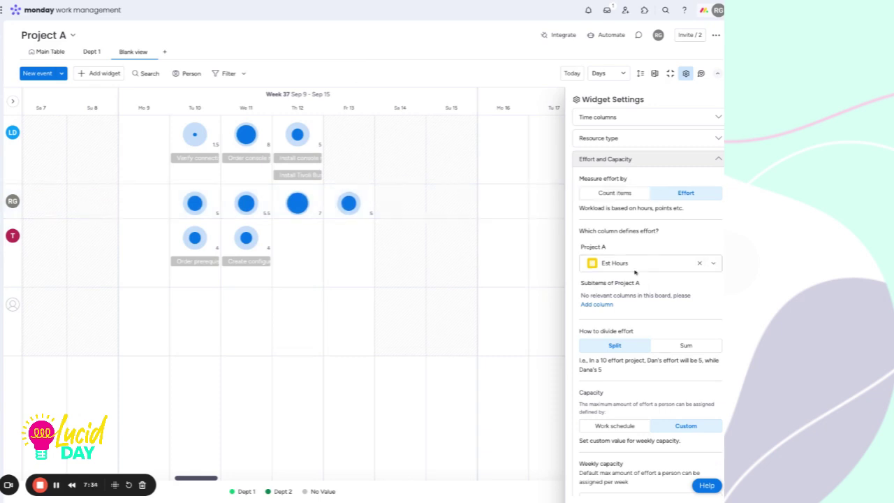
scroll(629, 266, "down", 1)
left_click(615, 244)
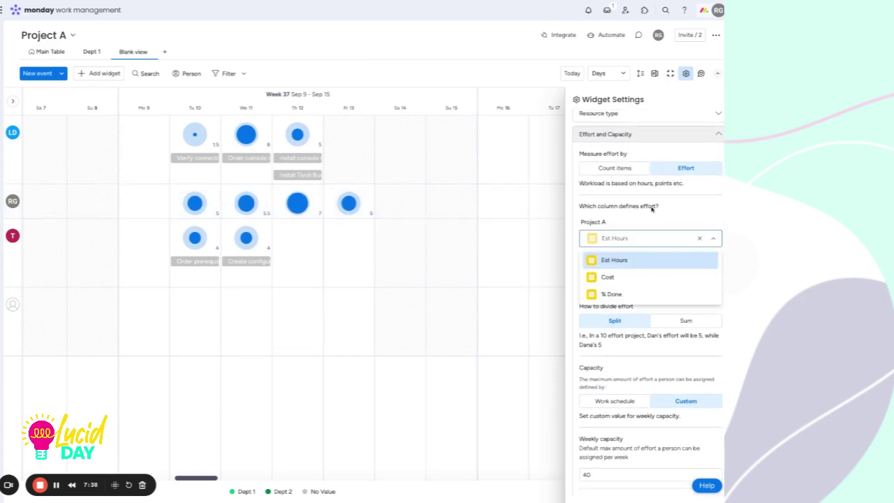
left_click(691, 217)
scroll(608, 269, "down", 1)
scroll(616, 261, "down", 2)
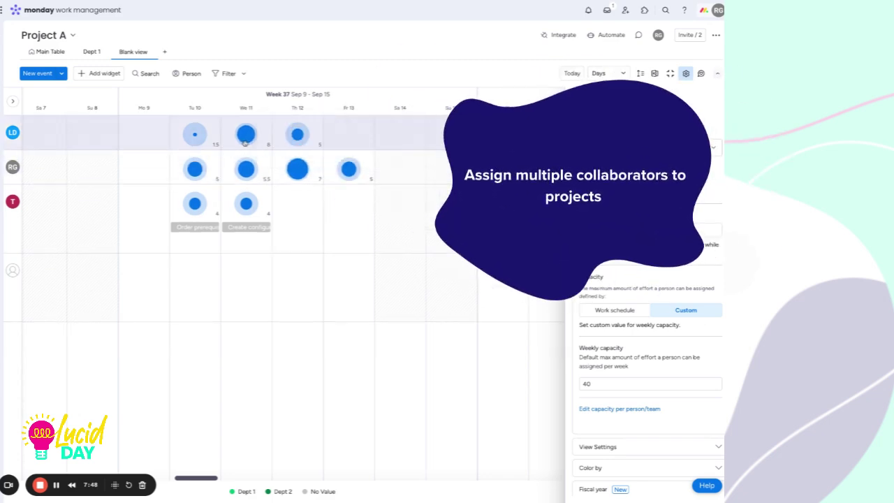
Add a second assignee to the 8-hour Order console machines task so its hours are shared
left_click(245, 144)
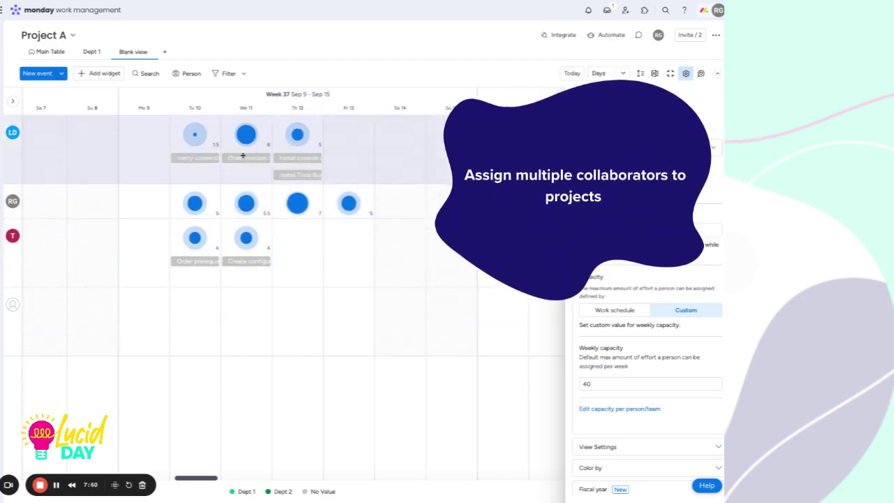
left_click(244, 156)
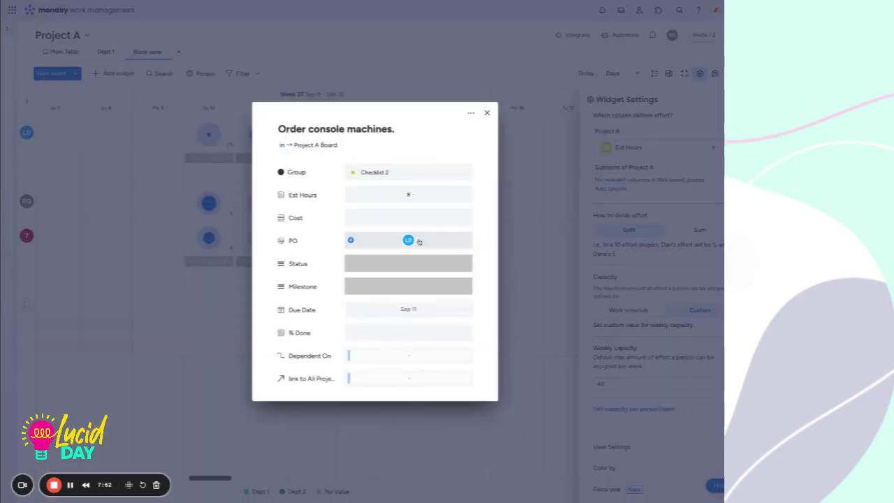
left_click(356, 245)
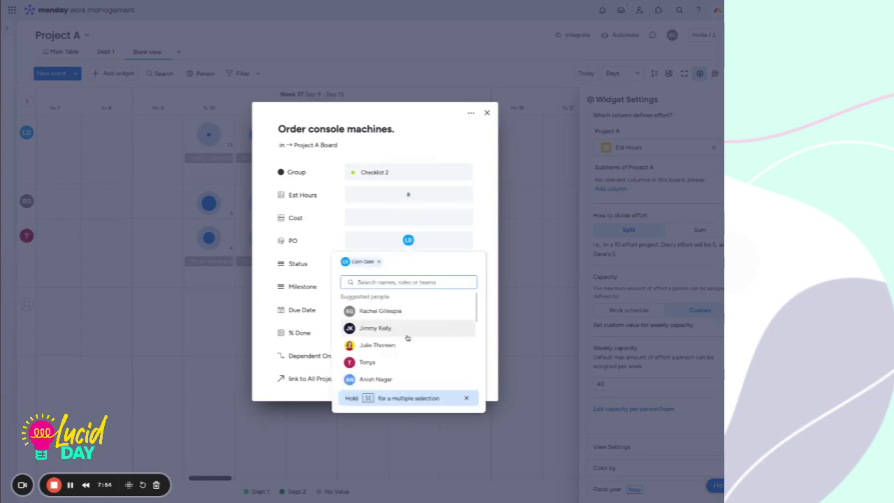
left_click(380, 310)
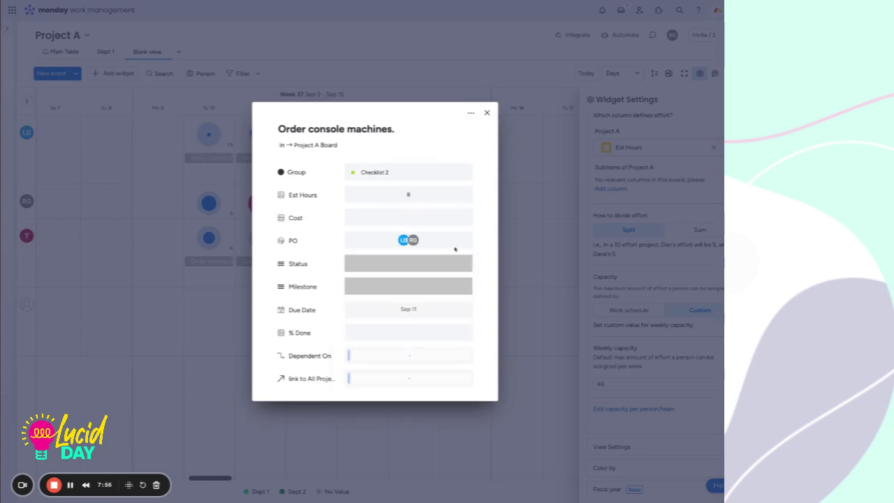
mouse_move(401, 238)
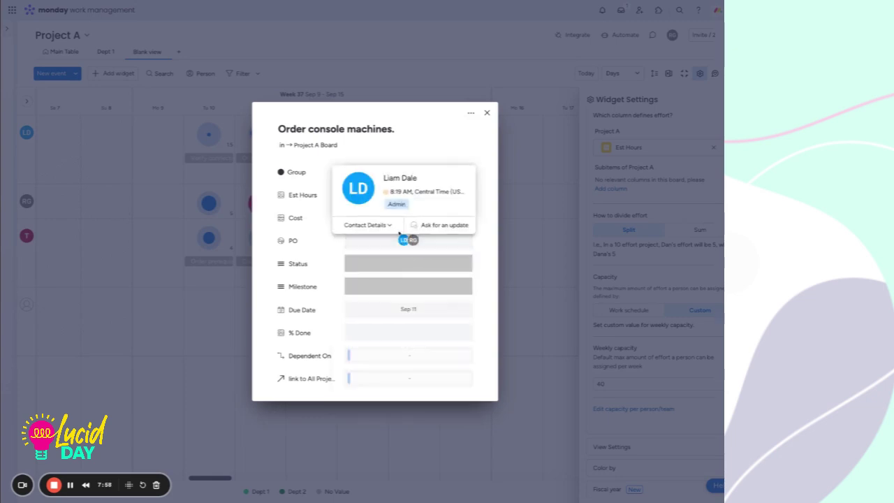
left_click(368, 225)
left_click(487, 113)
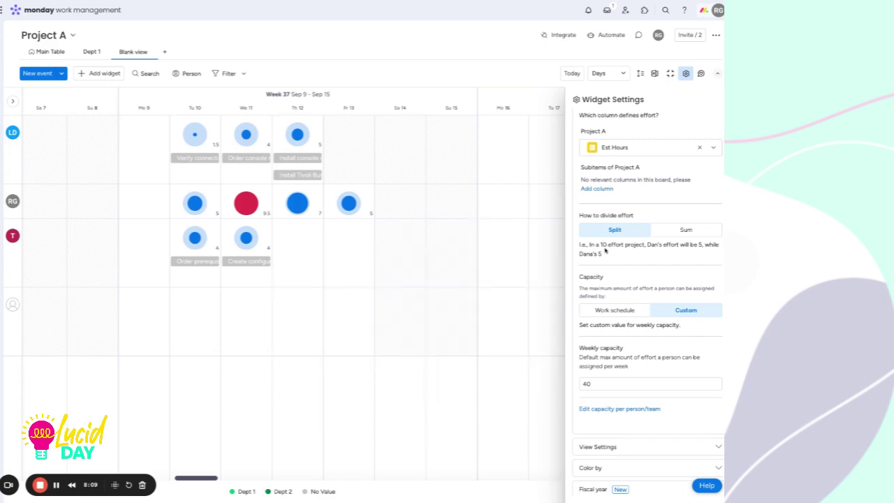
Change the assignee effort-split option and scroll down to the Weekly capacity section
left_click(683, 233)
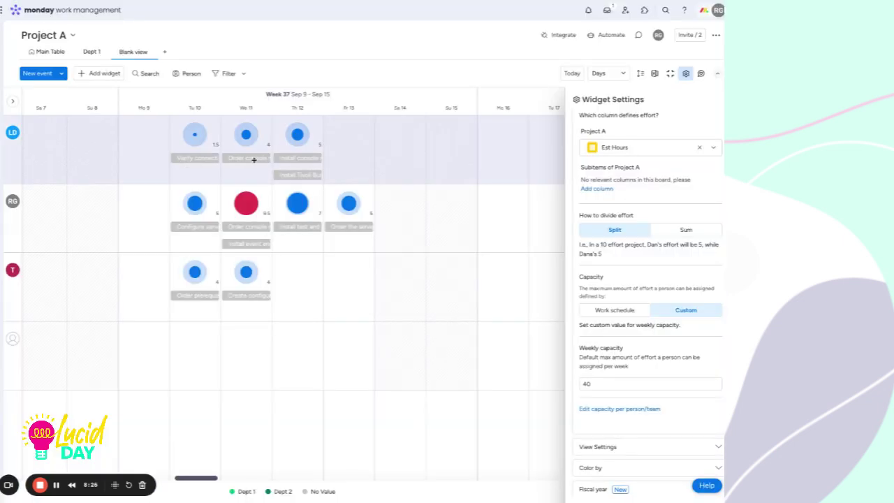
scroll(577, 381, "down", 1)
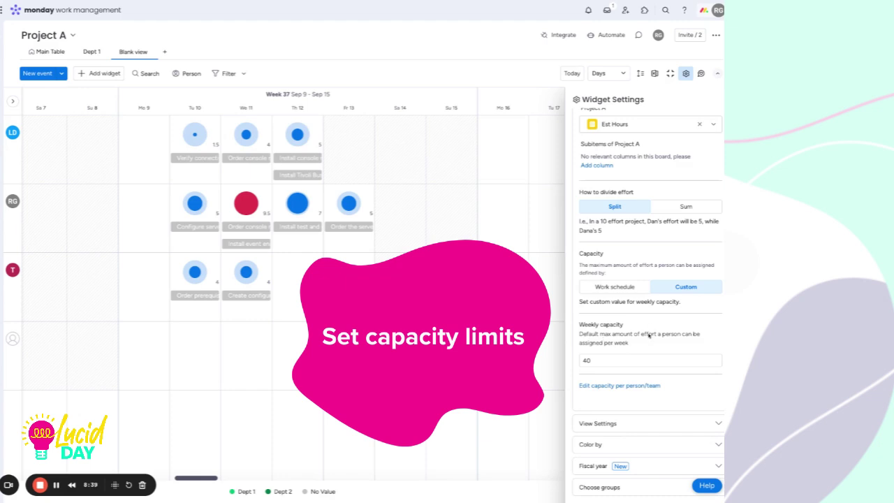
Turn off the default max capacity for everyone and set one member's weekly capacity to 20, others staying 40
left_click_drag(580, 360, 597, 361)
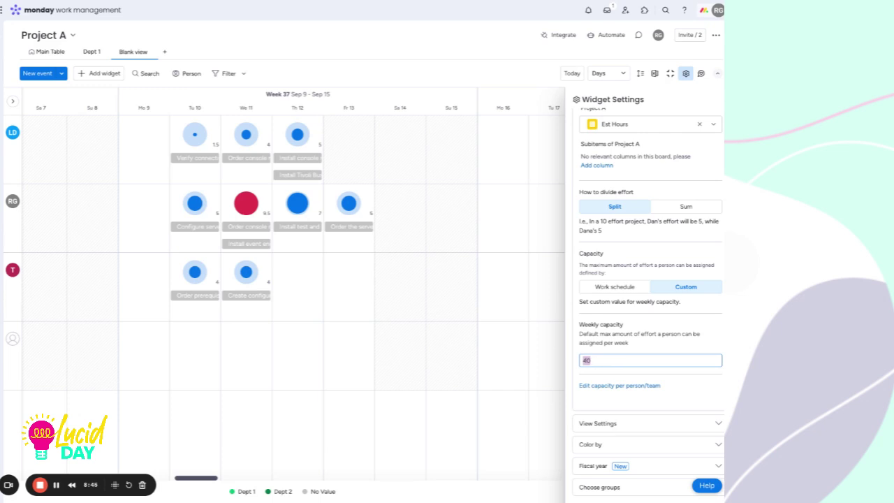
left_click(629, 386)
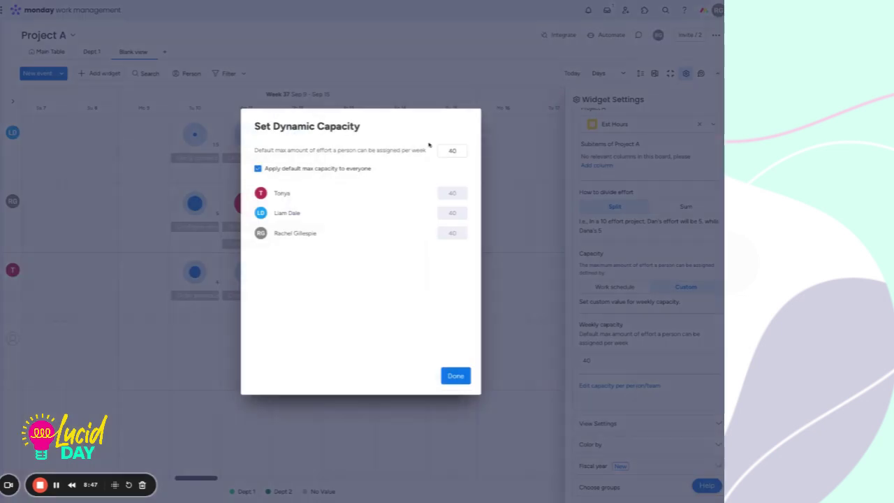
left_click(271, 168)
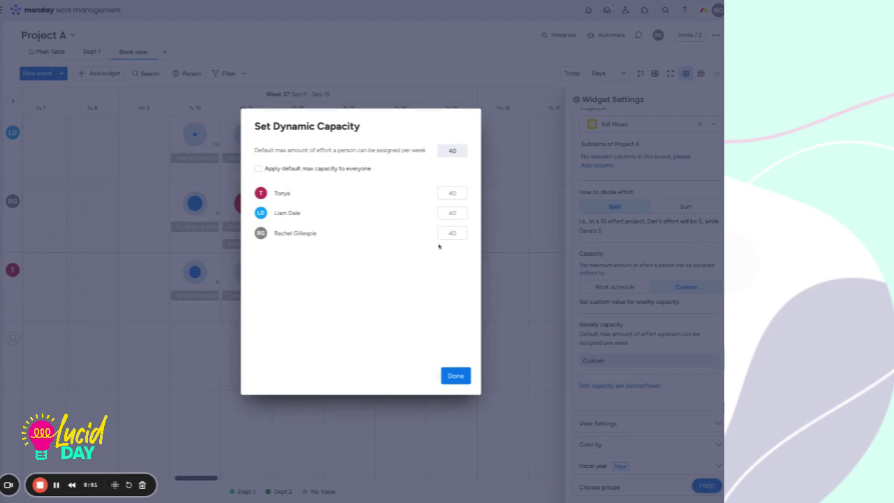
left_click(456, 211)
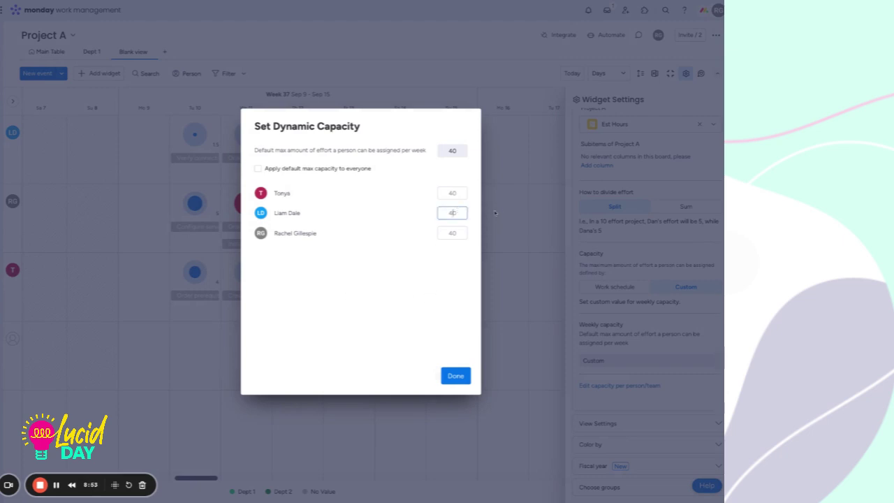
left_click(454, 233)
left_click(452, 195)
type("20")
left_click(350, 237)
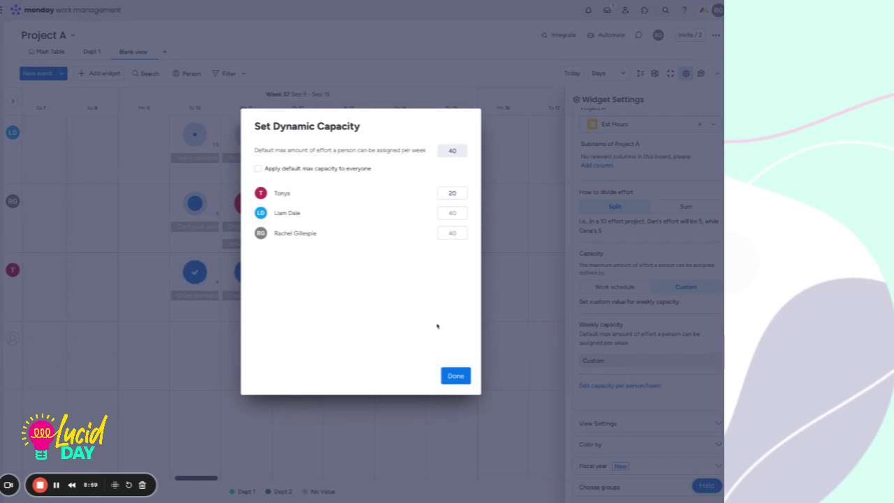
left_click(462, 376)
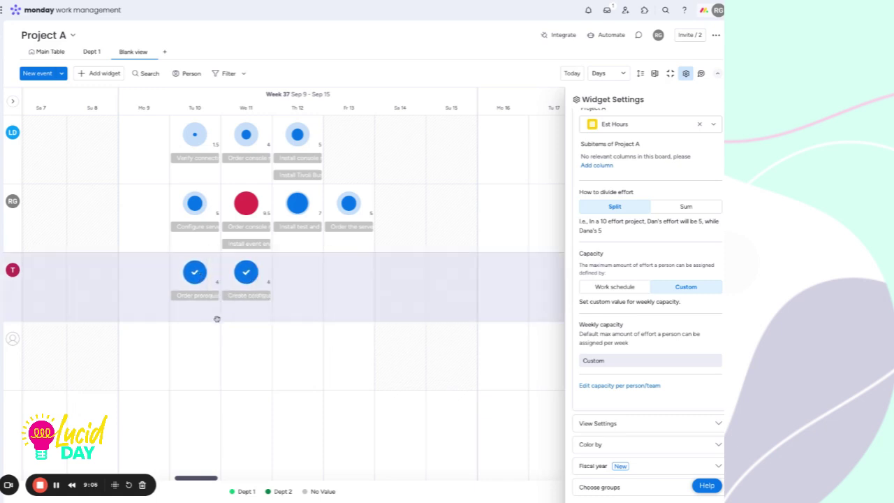
Set Project A's Color by to Group, after trying Status, so each checklist group gets its own colour
mouse_move(252, 275)
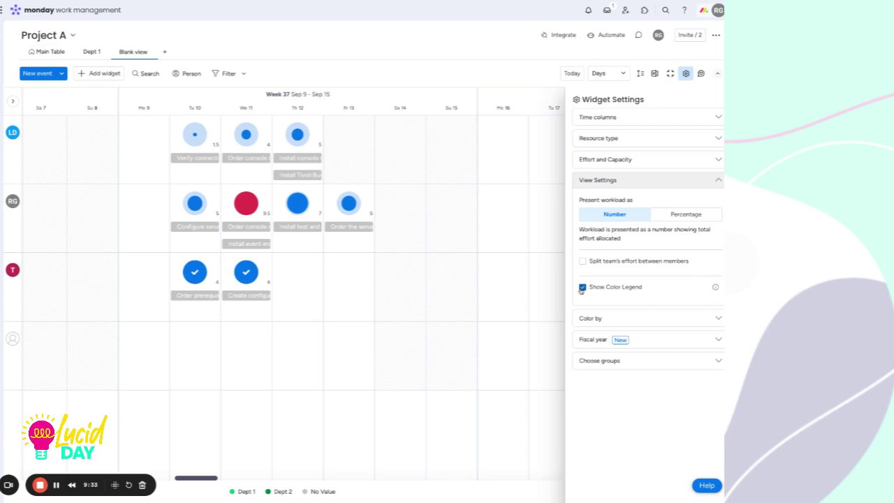
left_click(632, 319)
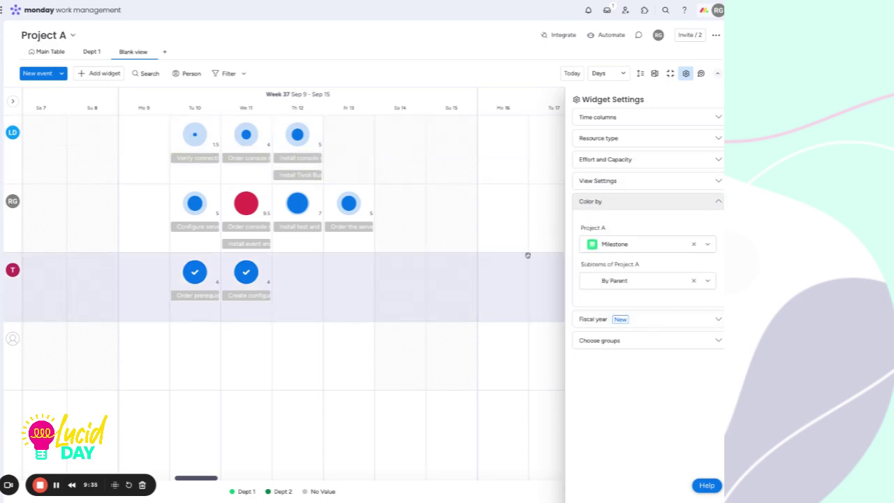
left_click(646, 244)
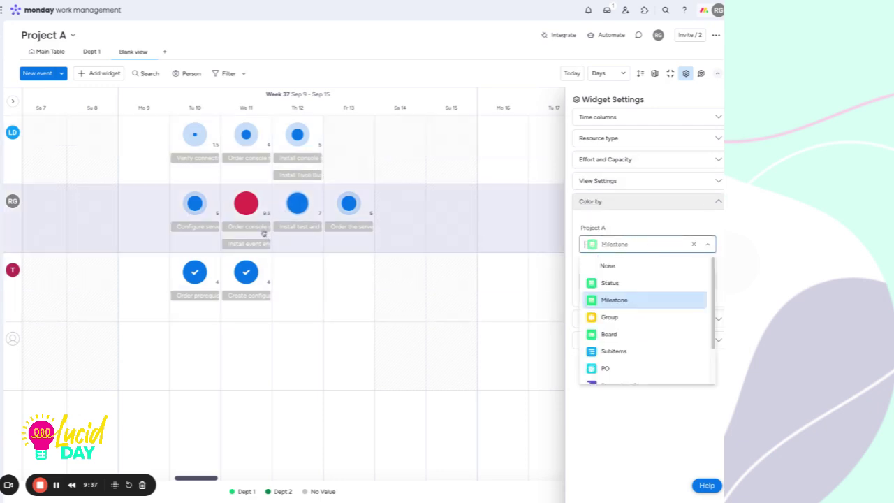
scroll(632, 282, "down", 1)
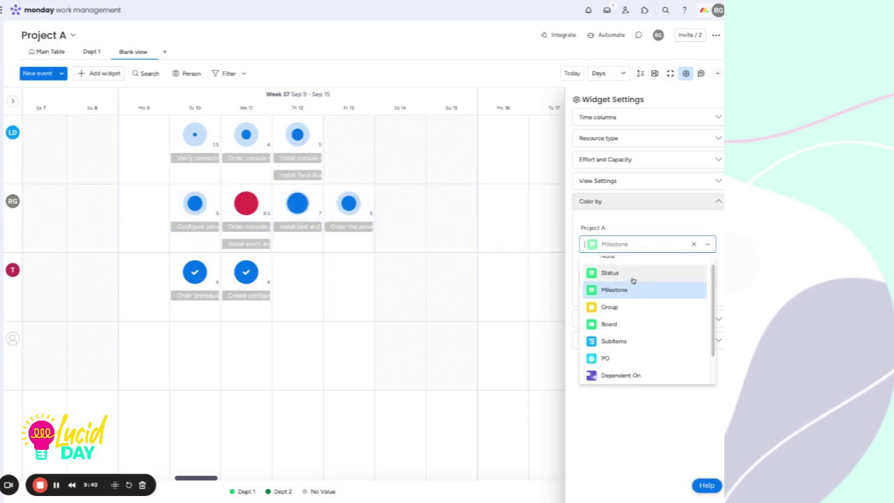
left_click(633, 280)
left_click(620, 240)
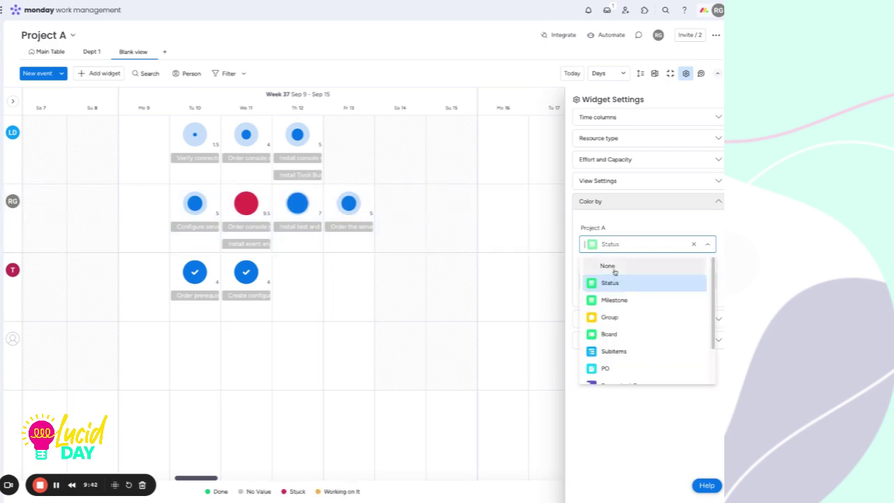
left_click(617, 318)
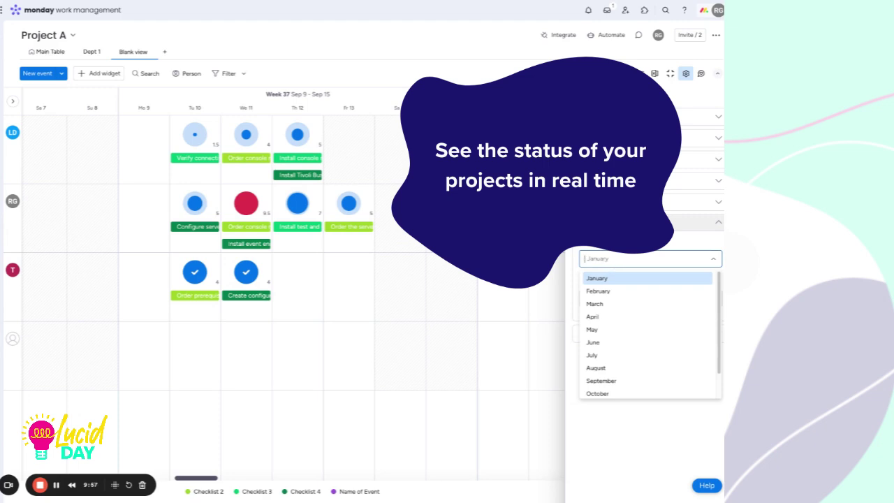
Keep the fiscal year starting January 2024 and expand Choose groups to see the included groups
left_click(646, 442)
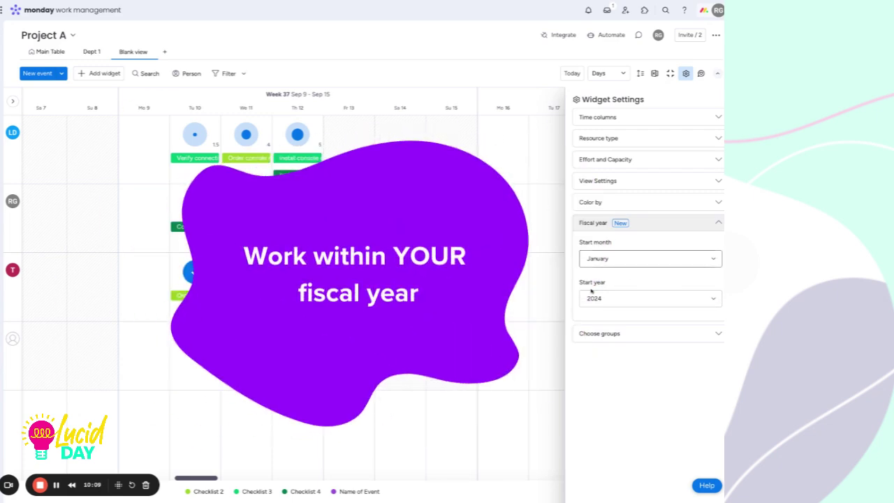
left_click(684, 333)
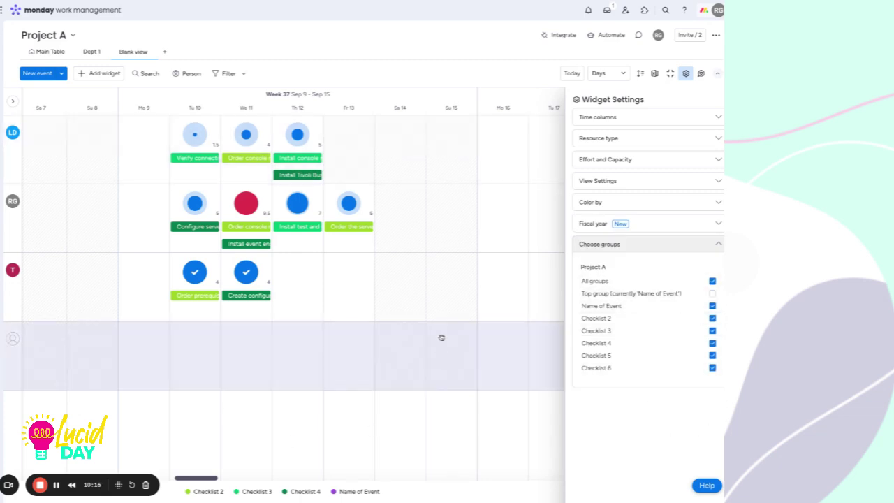
Close Widget Settings, filter the workload to one member, then clear the person filter
left_click(685, 74)
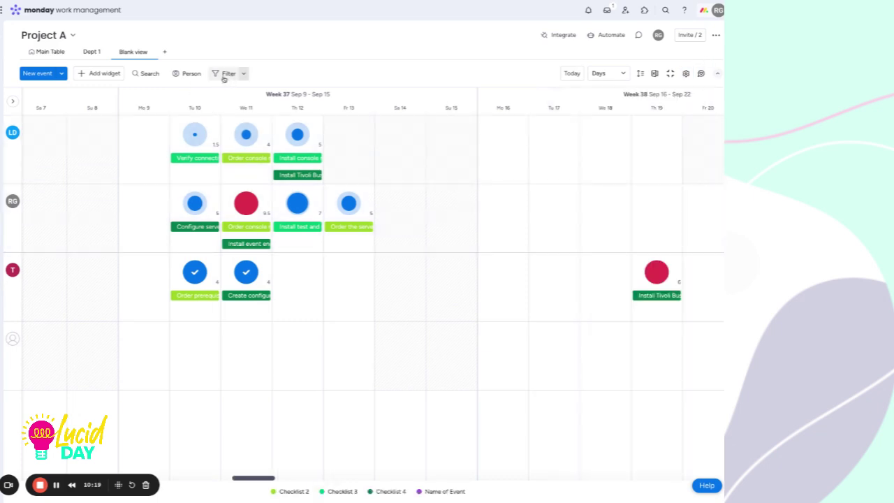
left_click(225, 76)
left_click(305, 44)
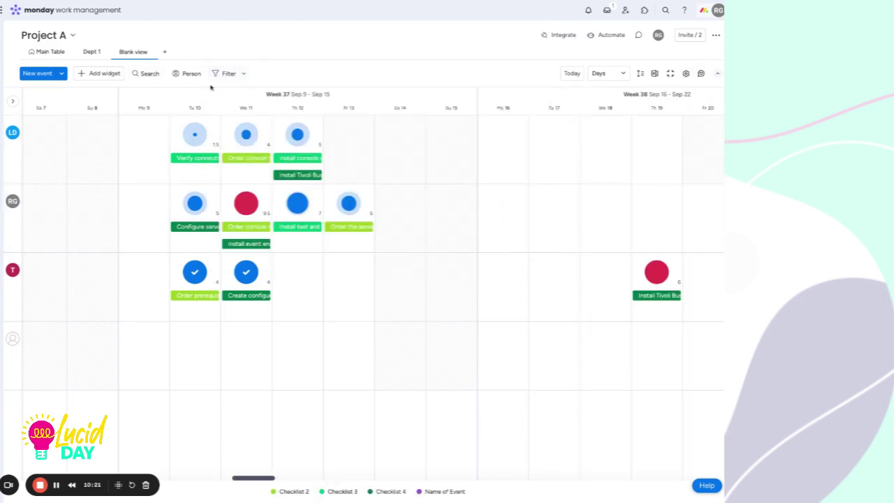
left_click(187, 74)
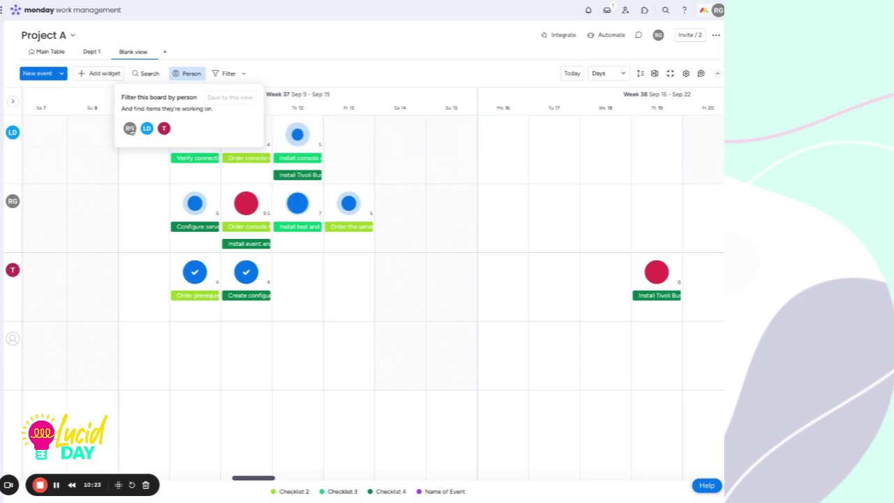
left_click(129, 128)
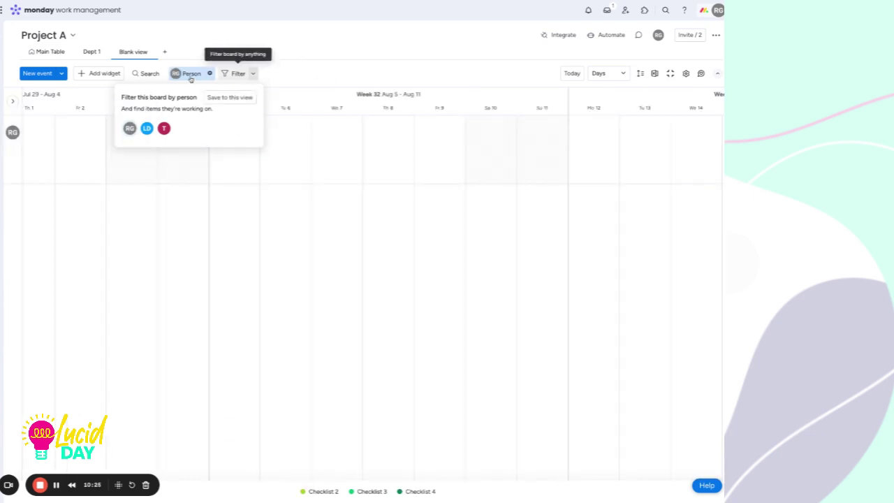
left_click(209, 73)
Switch the timeline to Weeks, show September–November 2024, and collapse the first two members' rows
left_click(607, 73)
left_click(602, 104)
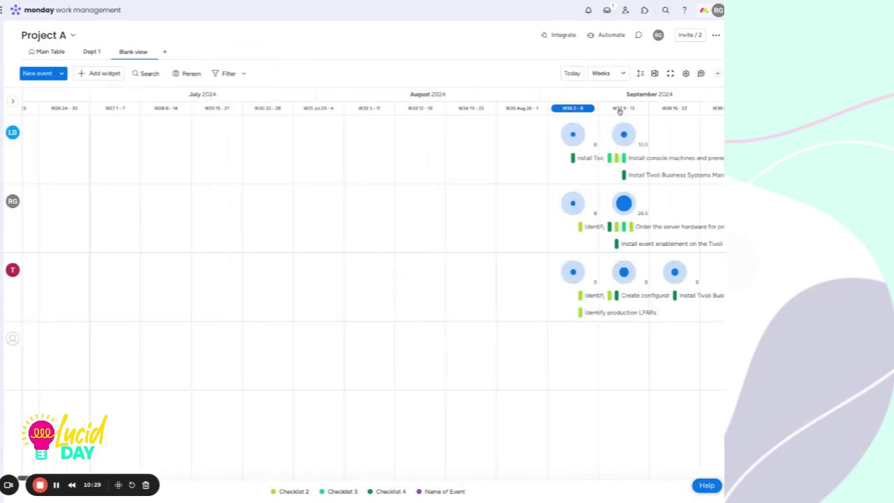
left_click_drag(617, 152, 207, 153)
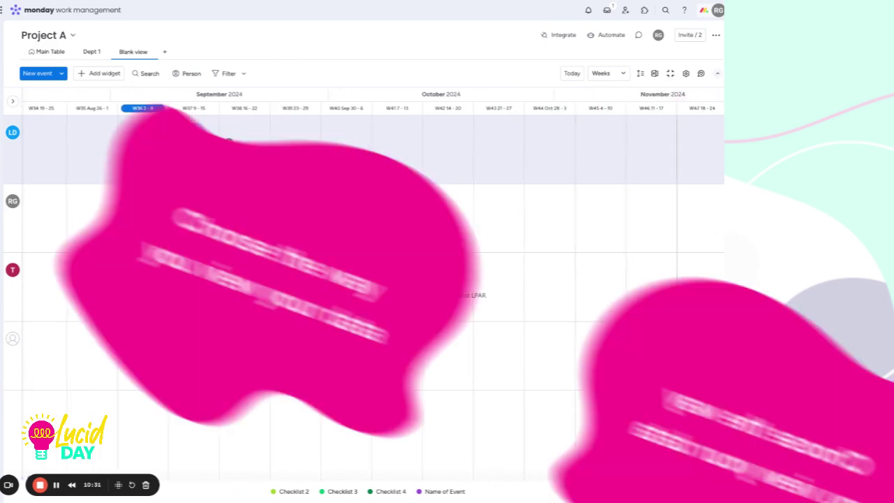
left_click(12, 132)
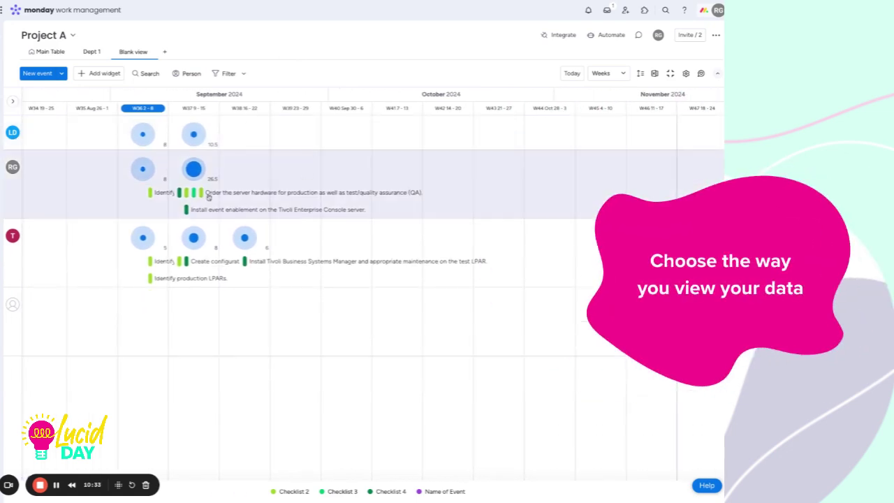
left_click(13, 178)
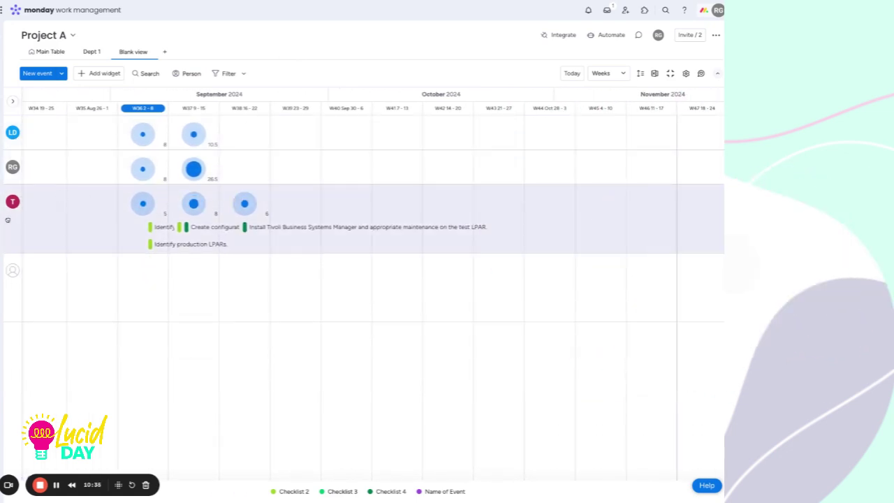